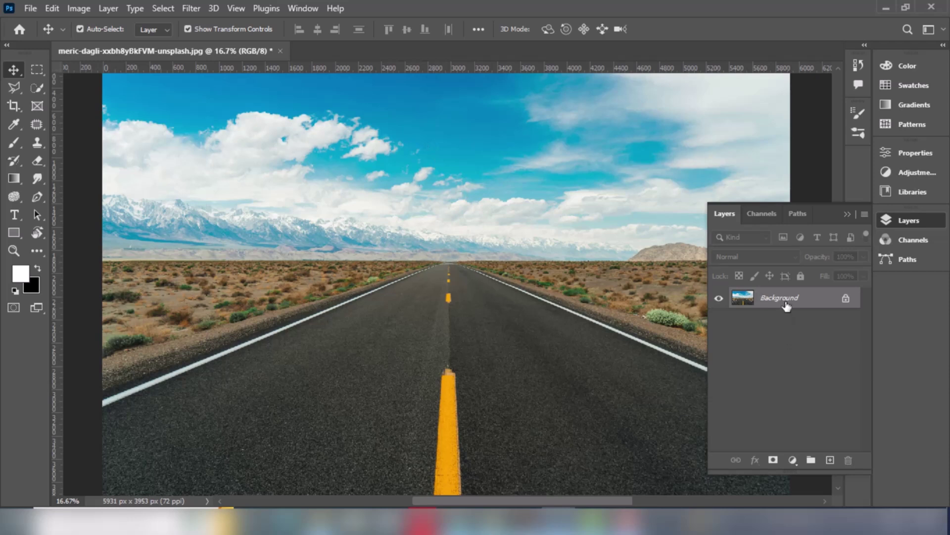
# Duplicate the road photo into a hidden Background copy and reselect the original Background.
pyautogui.moveTo(787, 304); pyautogui.dragTo(828, 456)
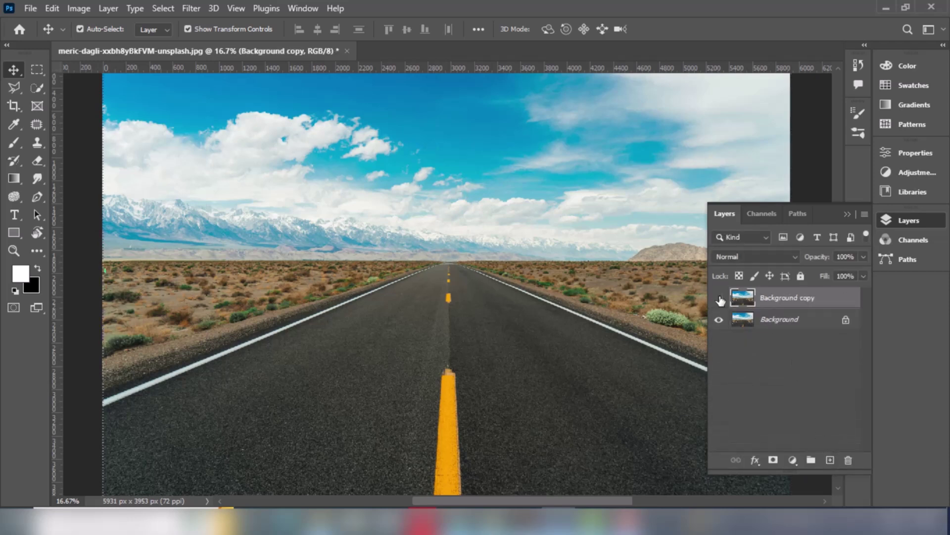
pyautogui.click(720, 300)
pyautogui.click(768, 322)
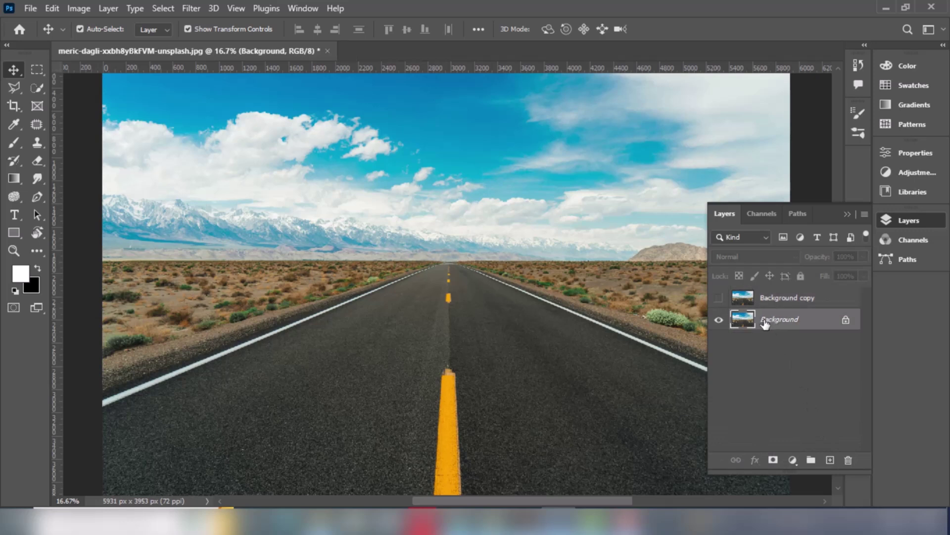
pyautogui.click(14, 214)
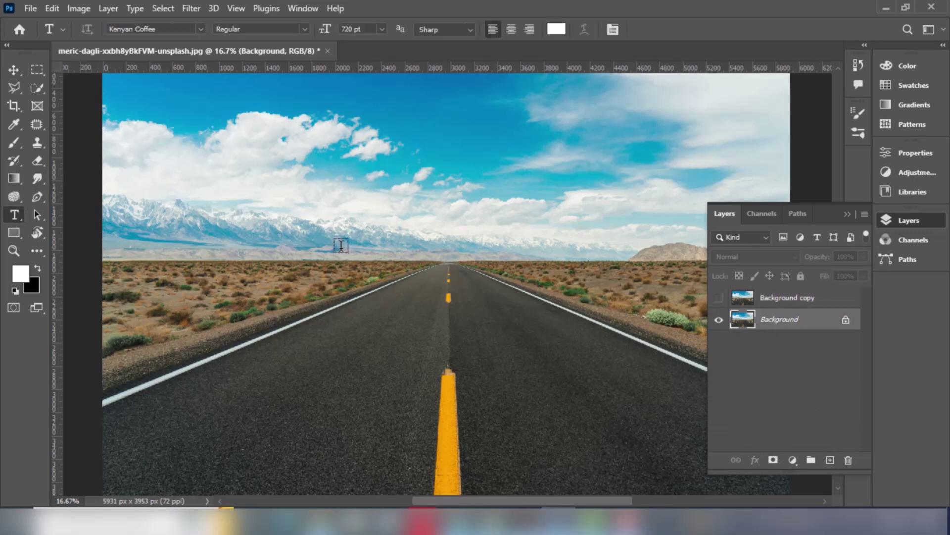
# Type the word LIGHT in white Kenyan Coffee above the horizon and commit it.
pyautogui.click(357, 260)
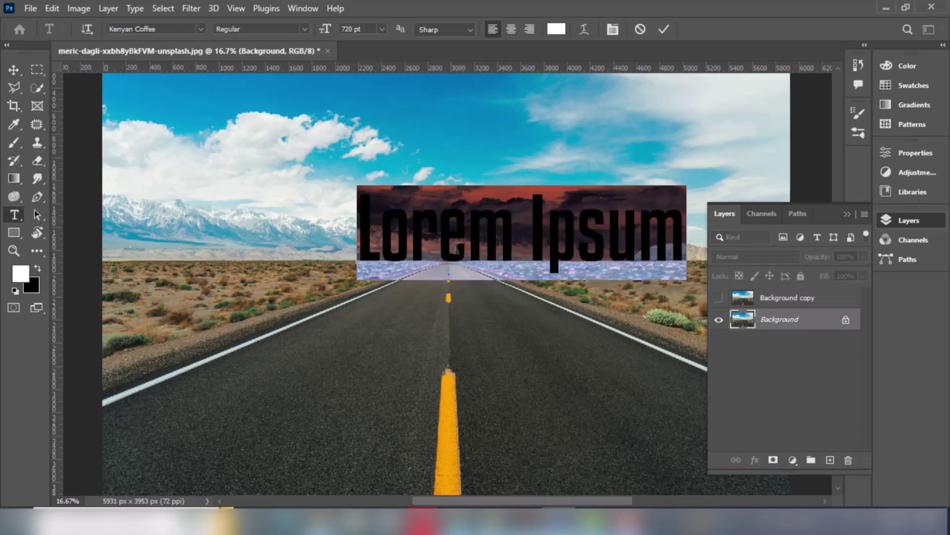
pyautogui.write('LI')
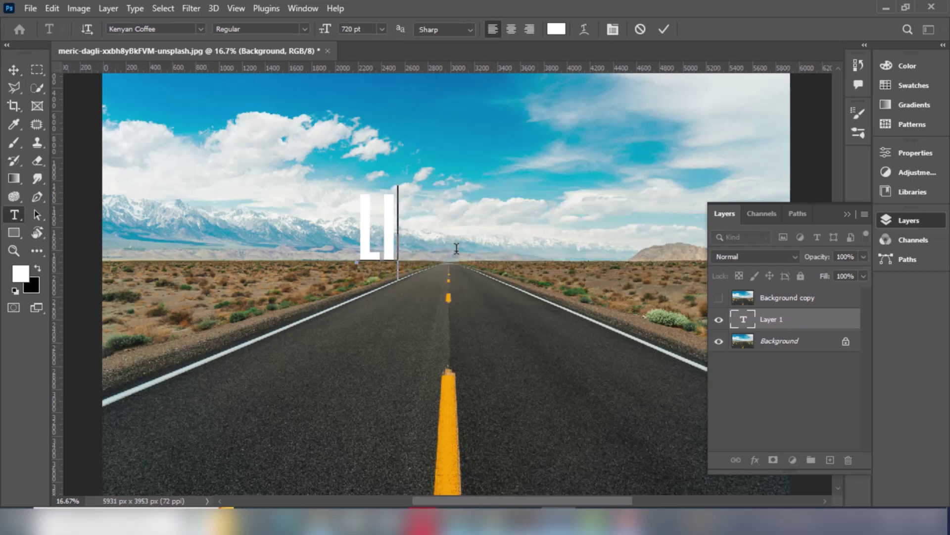
pyautogui.write('GHT')
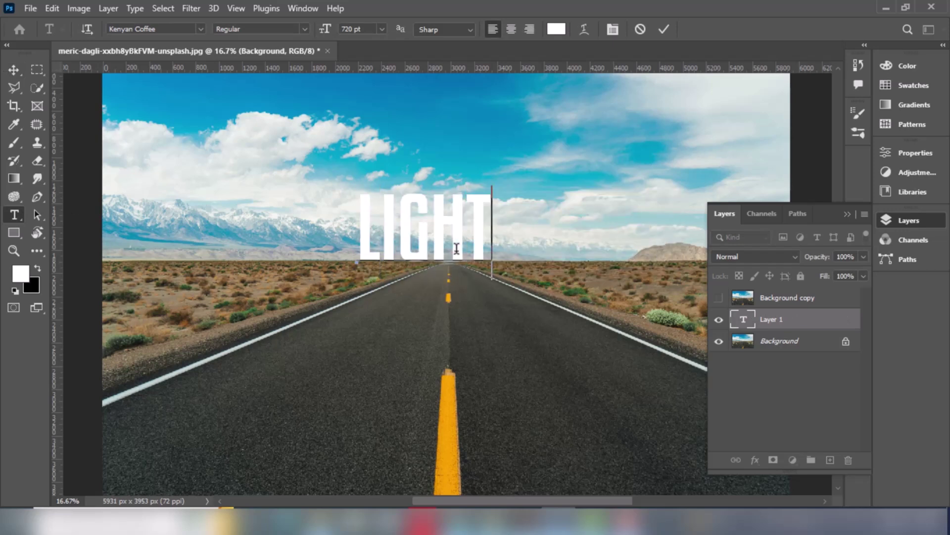
pyautogui.click(664, 30)
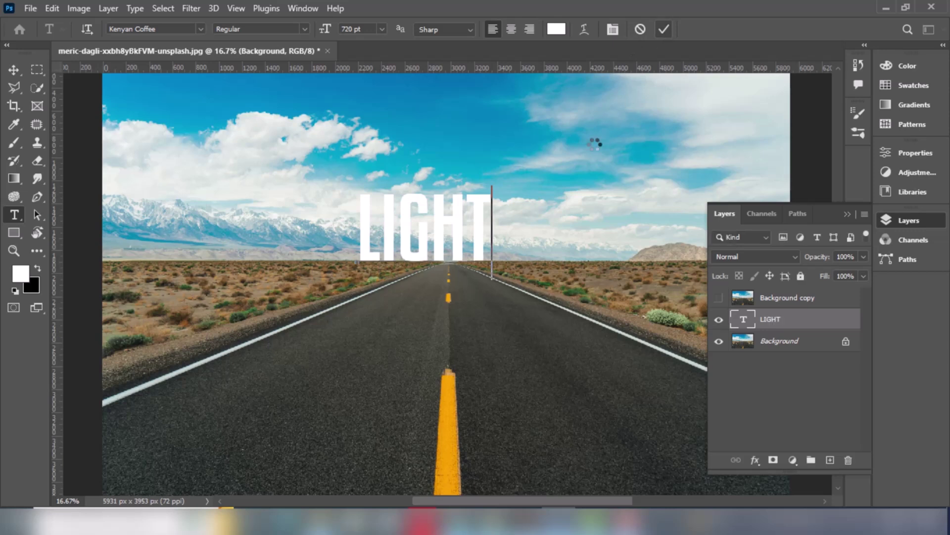
pyautogui.click(14, 70)
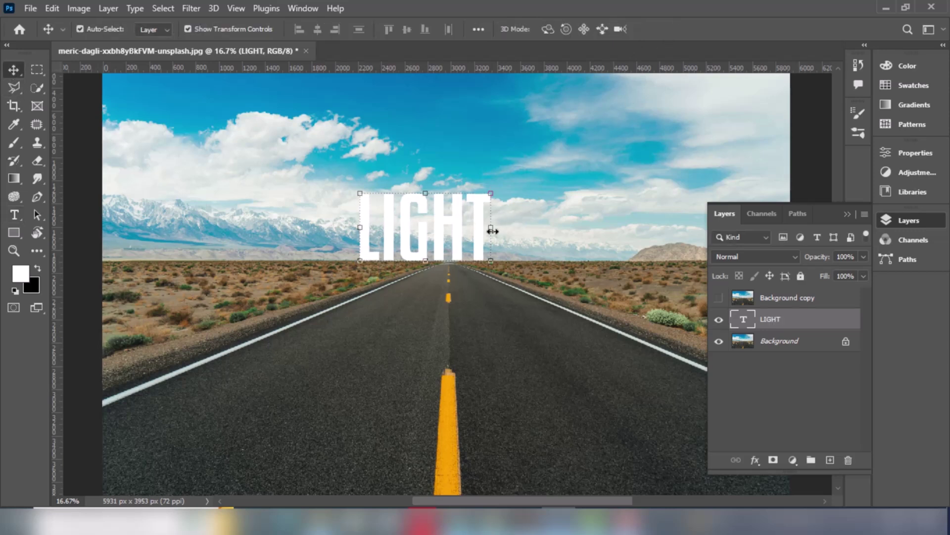
# Scale the LIGHT text to about 159% and lower it to straddle the horizon.
pyautogui.hotkey('ctrl', 't')
pyautogui.moveTo(493, 228); pyautogui.dragTo(564, 226)
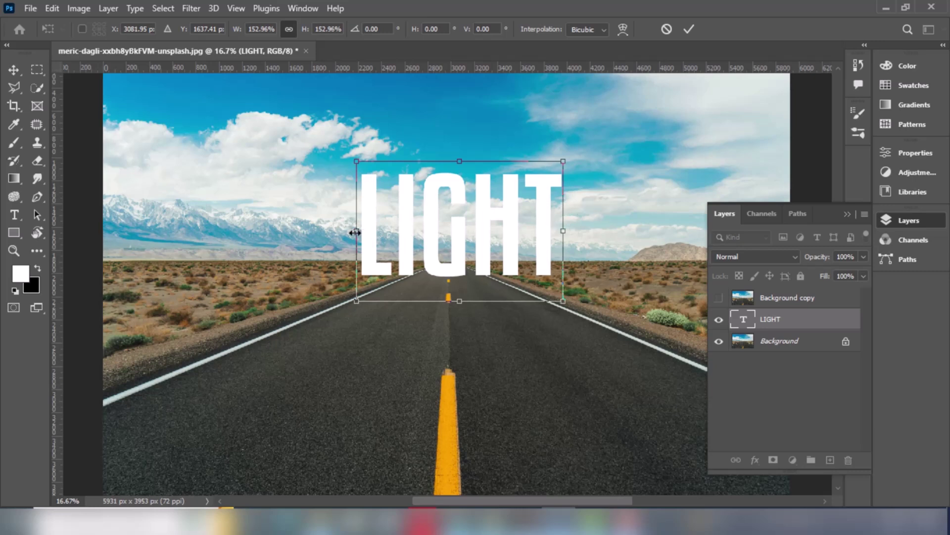
pyautogui.moveTo(357, 231); pyautogui.dragTo(347, 231)
pyautogui.moveTo(444, 249); pyautogui.dragTo(451, 278)
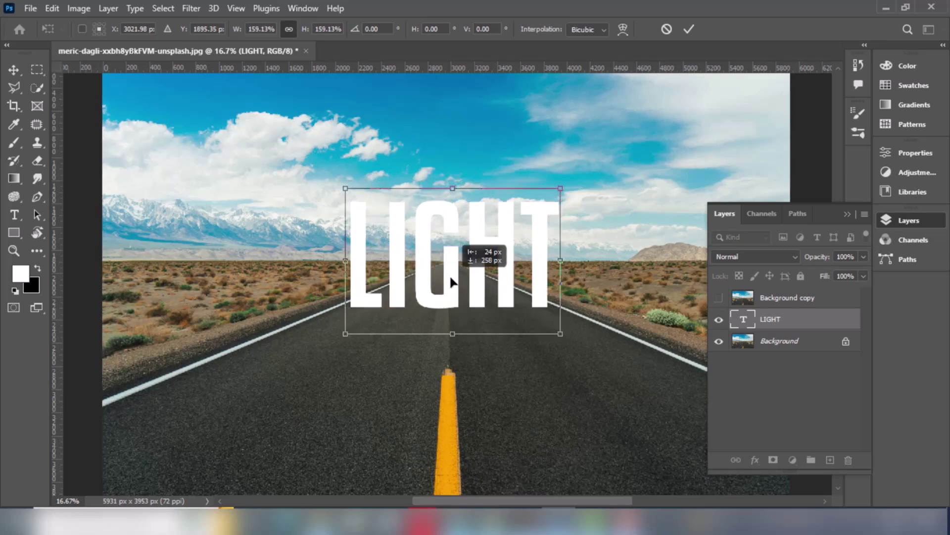
pyautogui.click(689, 31)
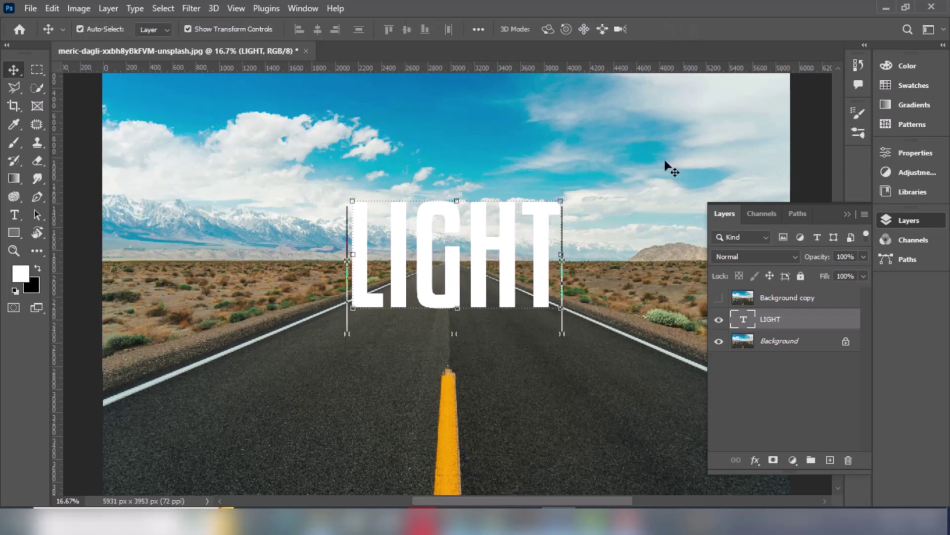
# Add a Hue/Saturation adjustment layer with Saturation -75 and Lightness -66.
pyautogui.click(791, 462)
pyautogui.click(806, 324)
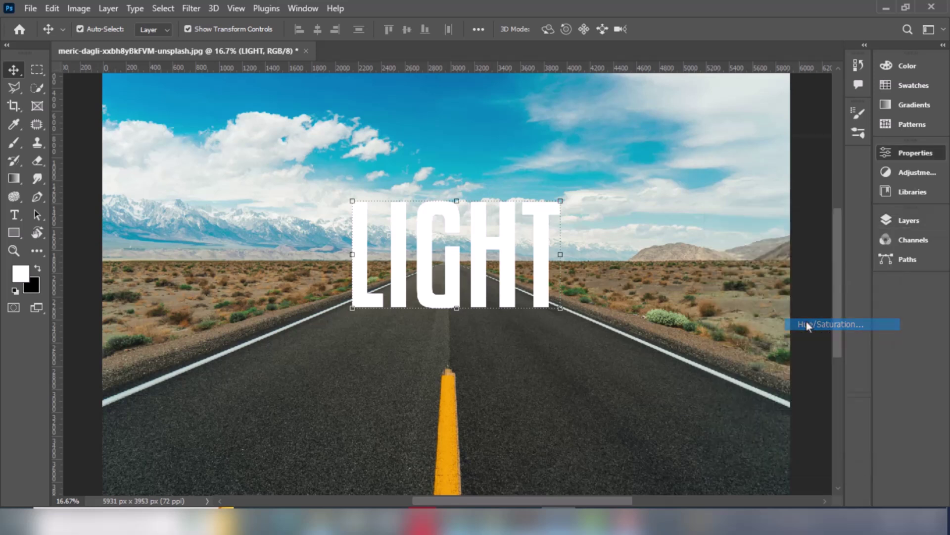
pyautogui.moveTo(765, 273); pyautogui.dragTo(709, 276)
pyautogui.moveTo(768, 299); pyautogui.dragTo(706, 272)
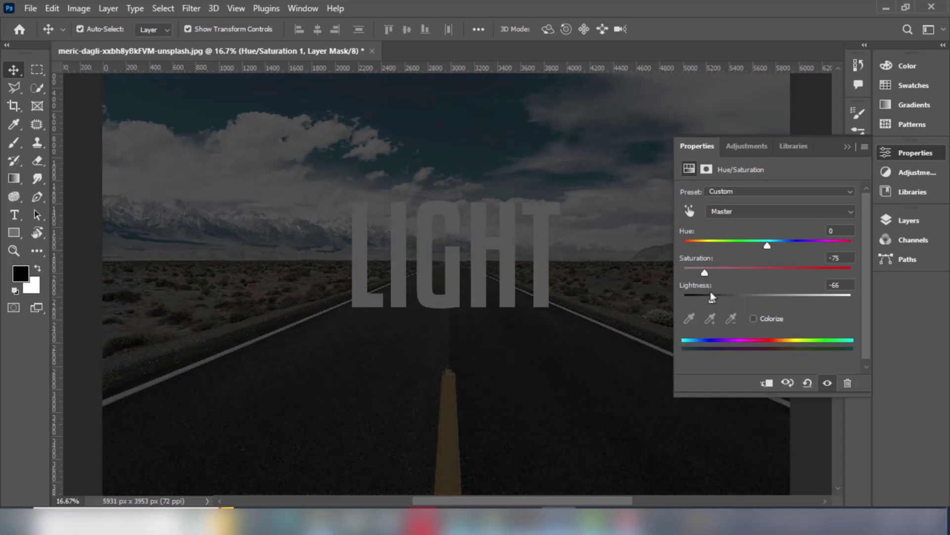
pyautogui.click(904, 222)
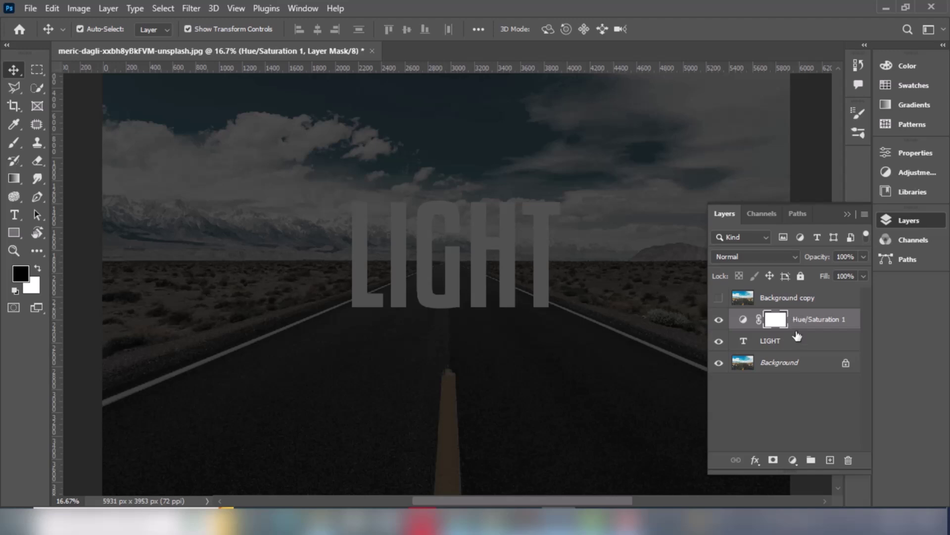
# Move LIGHT above the Hue/Saturation layer and rasterize its type.
pyautogui.moveTo(796, 309); pyautogui.dragTo(792, 316)
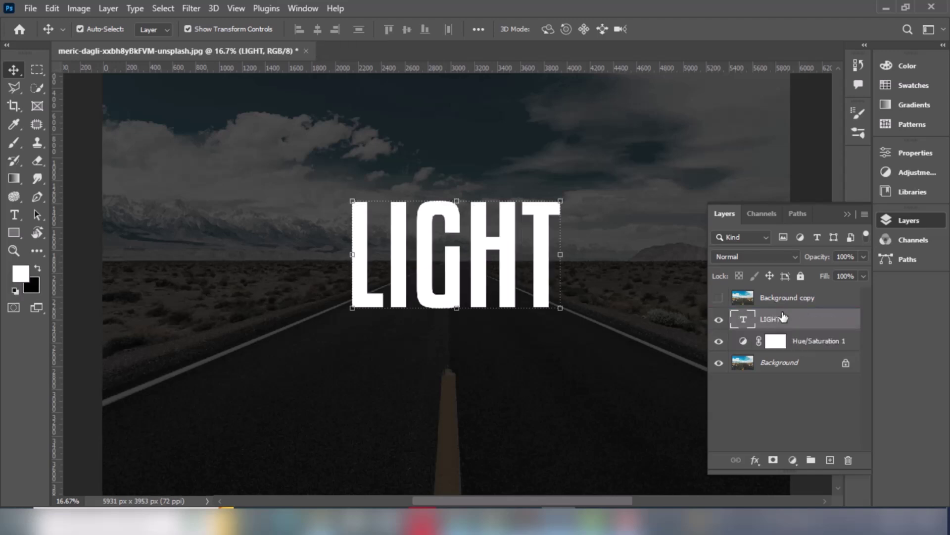
pyautogui.rightClick(788, 324)
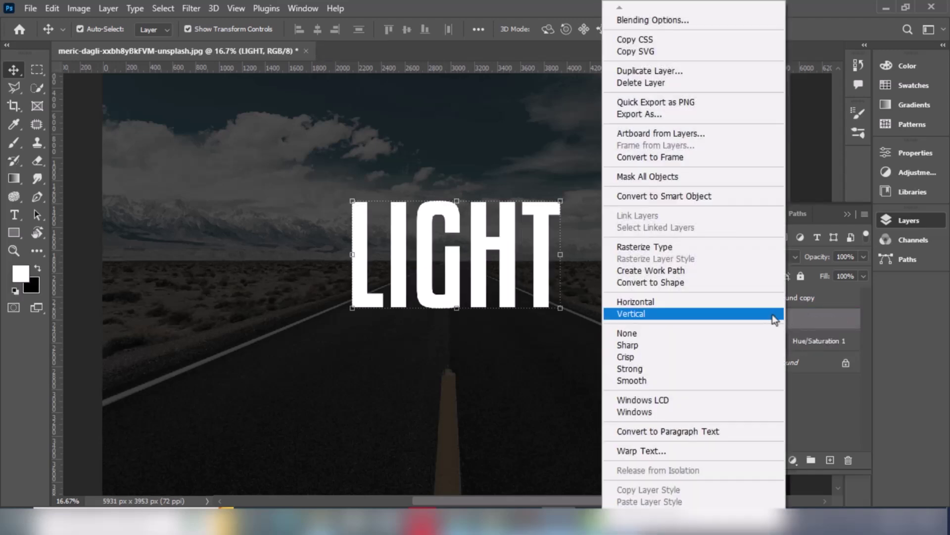
pyautogui.click(674, 246)
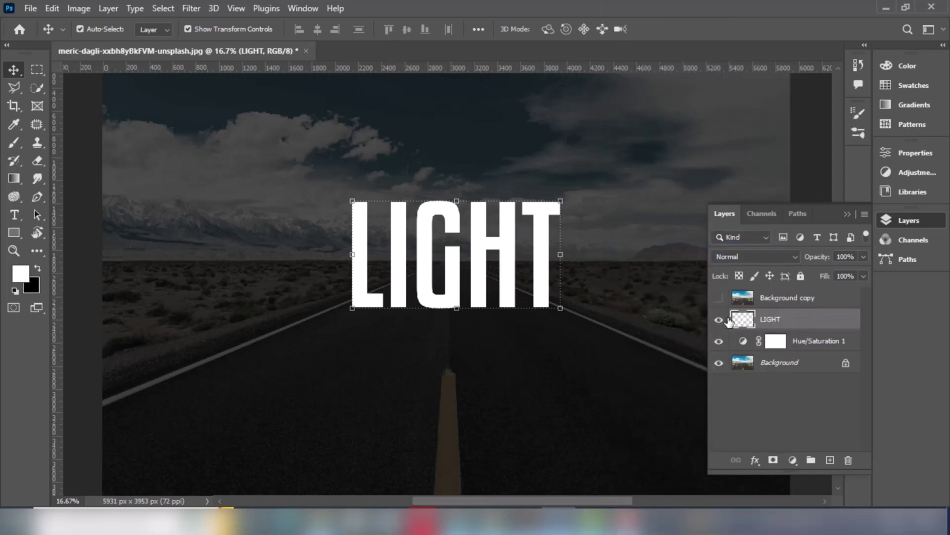
# Duplicate LIGHT into a LIGHT copy layer and reselect the original LIGHT.
pyautogui.moveTo(729, 321); pyautogui.dragTo(830, 460)
pyautogui.click(769, 341)
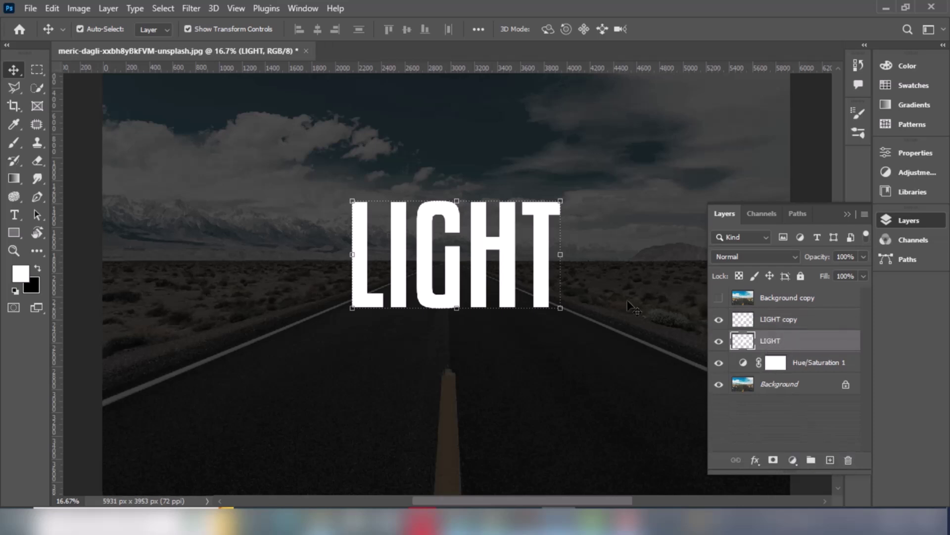
pyautogui.hotkey('ctrl', 't')
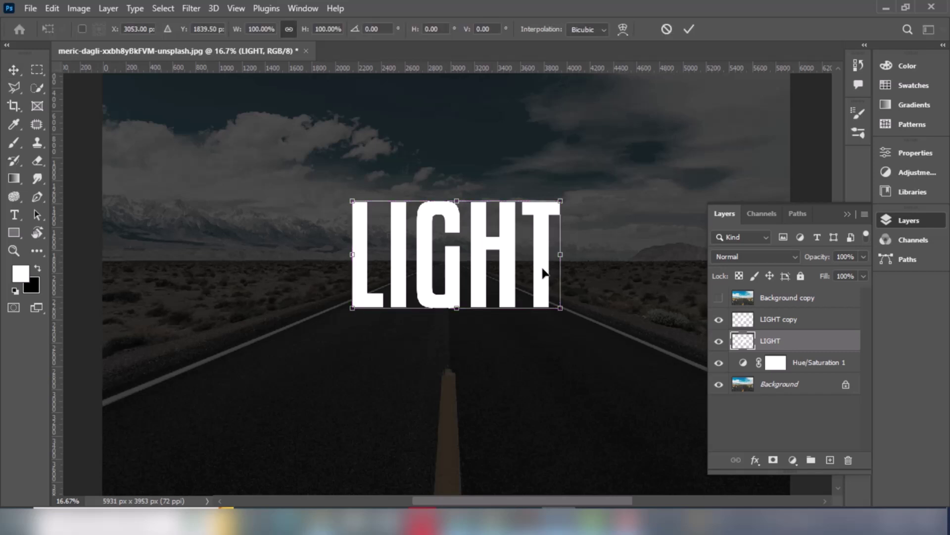
# Flip the original LIGHT vertically and place it just beneath the upright word.
pyautogui.rightClick(494, 248)
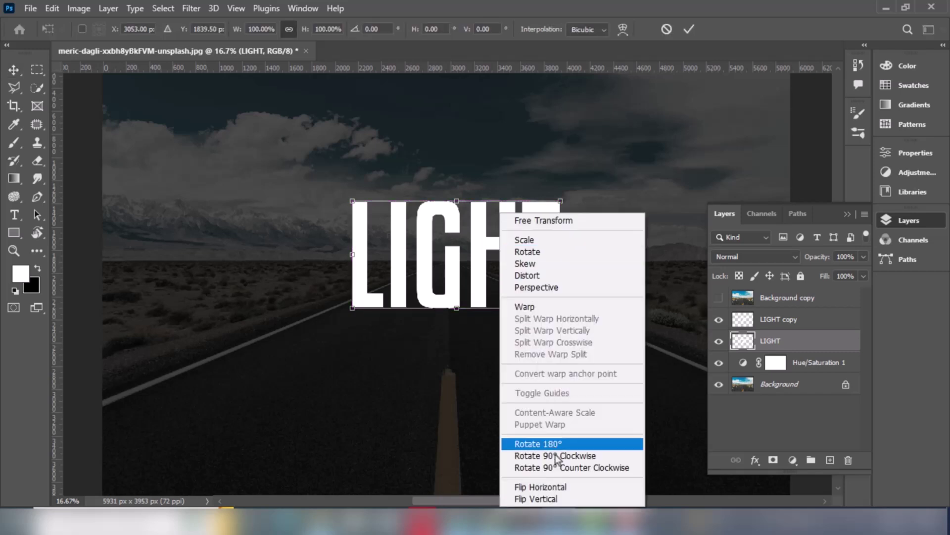
pyautogui.click(563, 501)
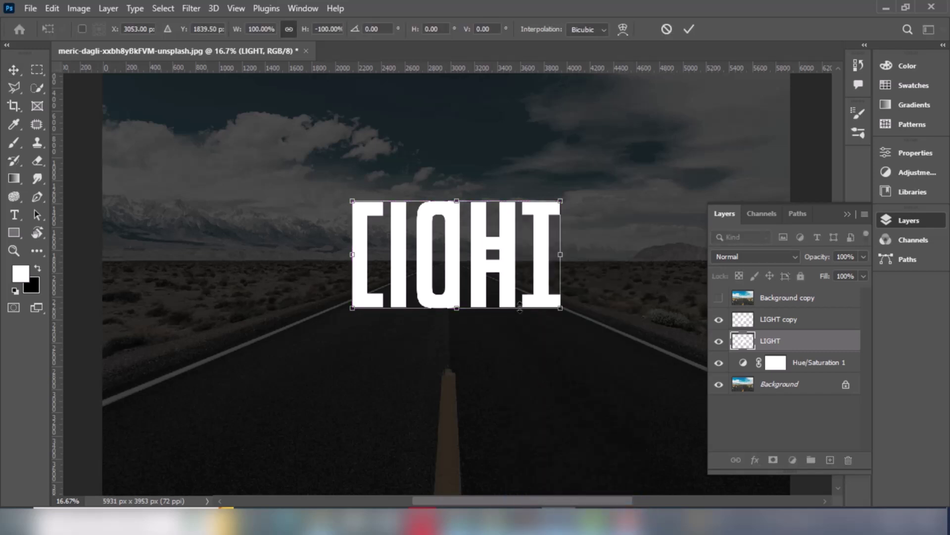
pyautogui.moveTo(510, 244); pyautogui.dragTo(508, 350)
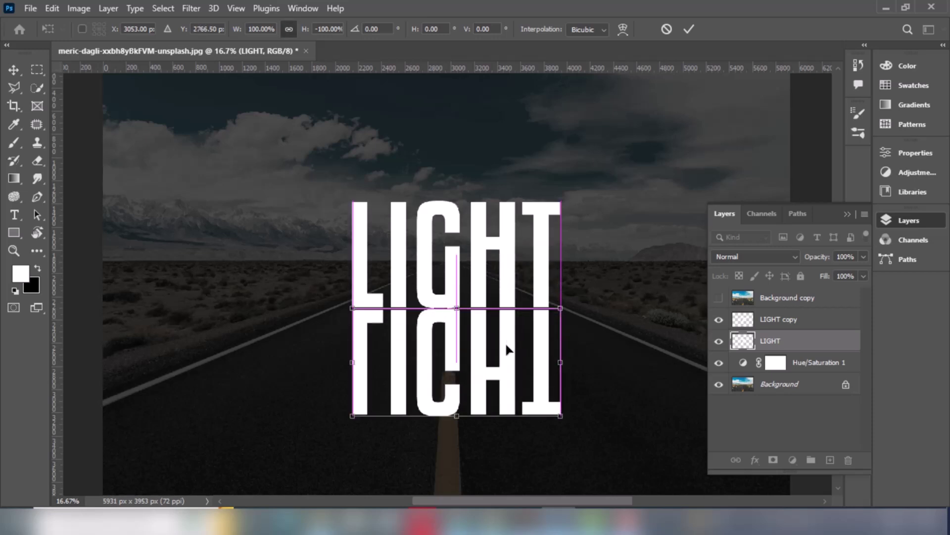
pyautogui.press('Up')
pyautogui.press('Up')
pyautogui.press('Up')
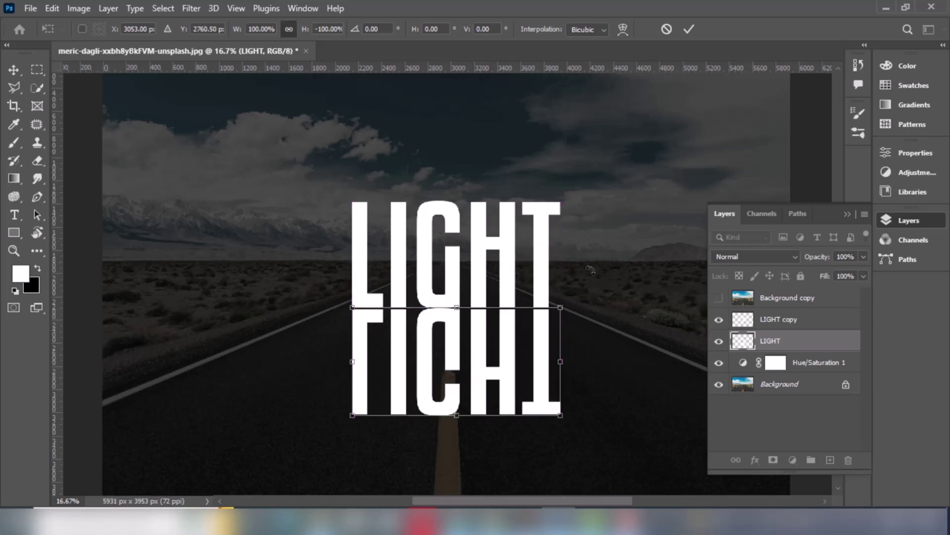
pyautogui.press('Up')
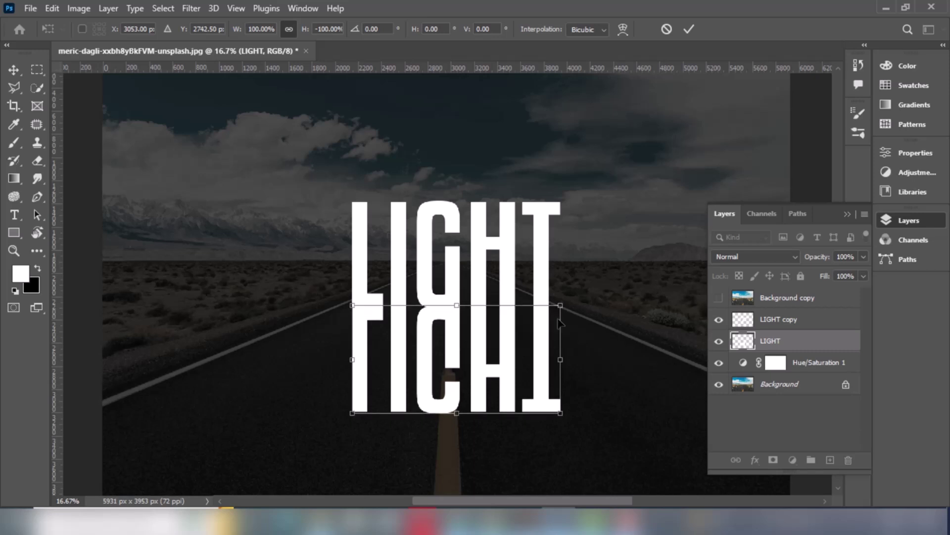
# Perspective-warp the flipped LIGHT so its base widens to about 353% across the road.
pyautogui.rightClick(542, 342)
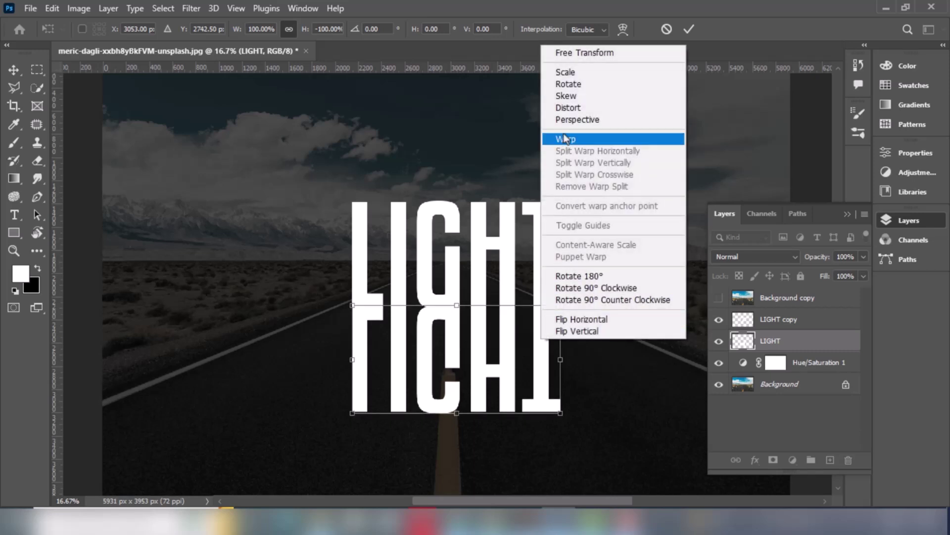
pyautogui.click(568, 121)
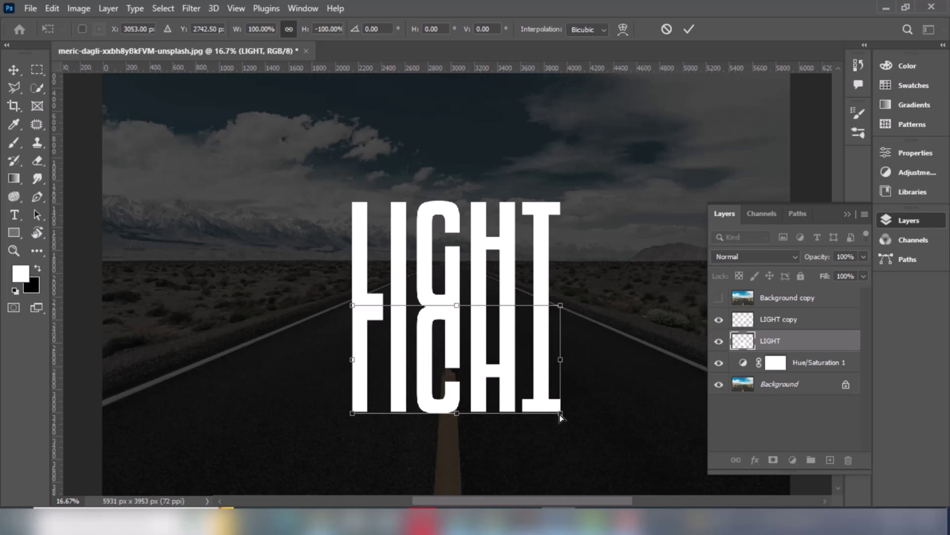
pyautogui.click(847, 214)
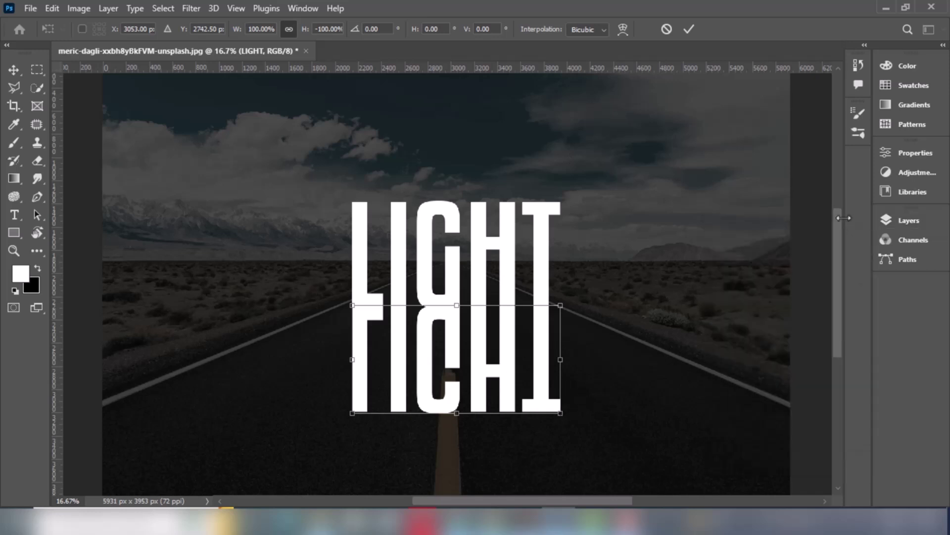
pyautogui.moveTo(560, 417); pyautogui.dragTo(825, 463)
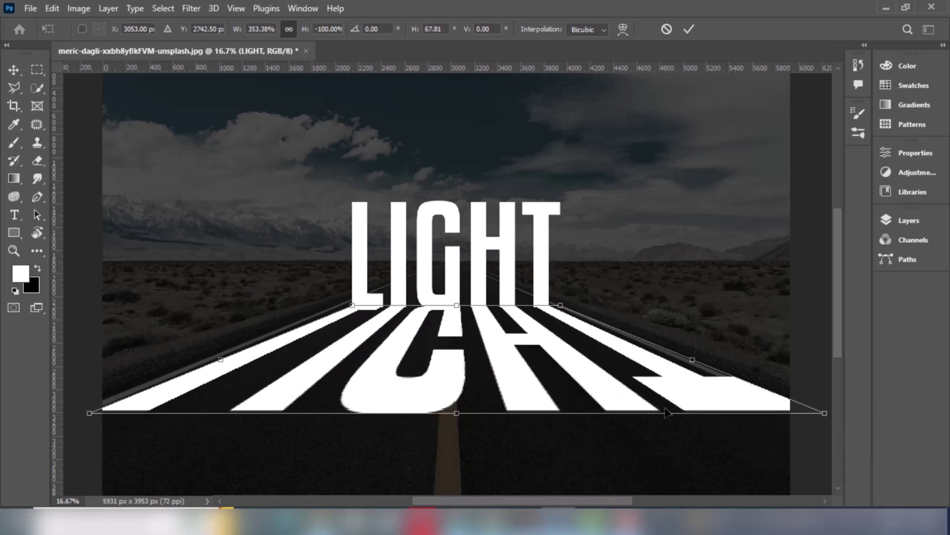
pyautogui.click(688, 29)
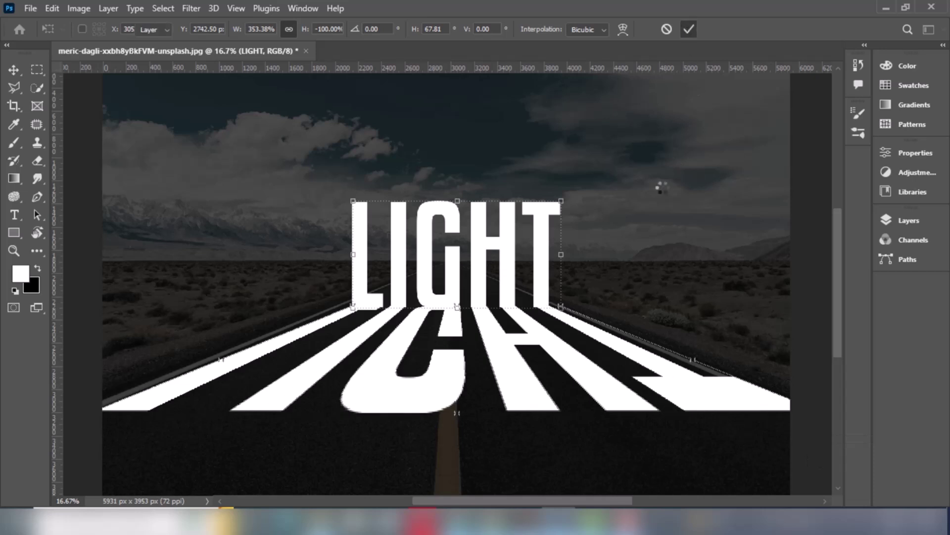
# Hide the flipped LIGHT layer, then show and select the Background copy.
pyautogui.click(886, 224)
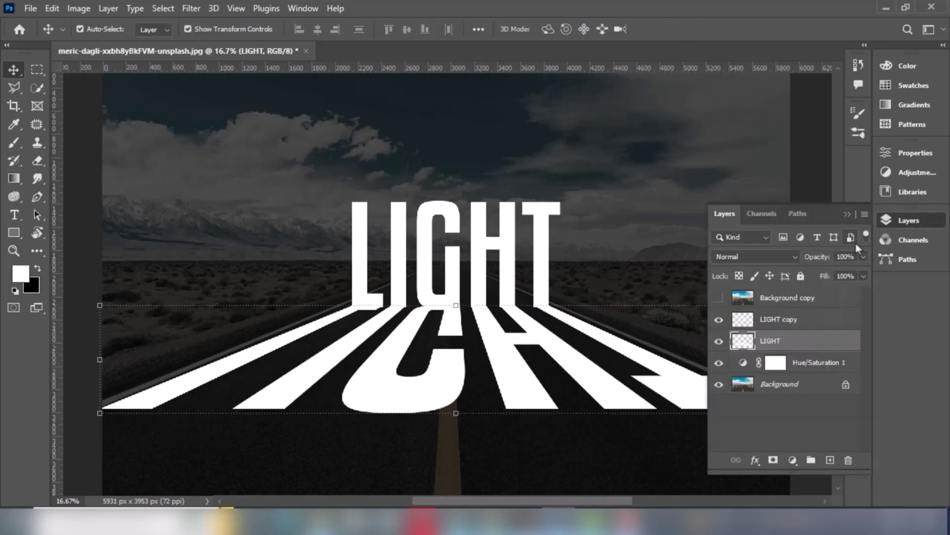
pyautogui.click(719, 340)
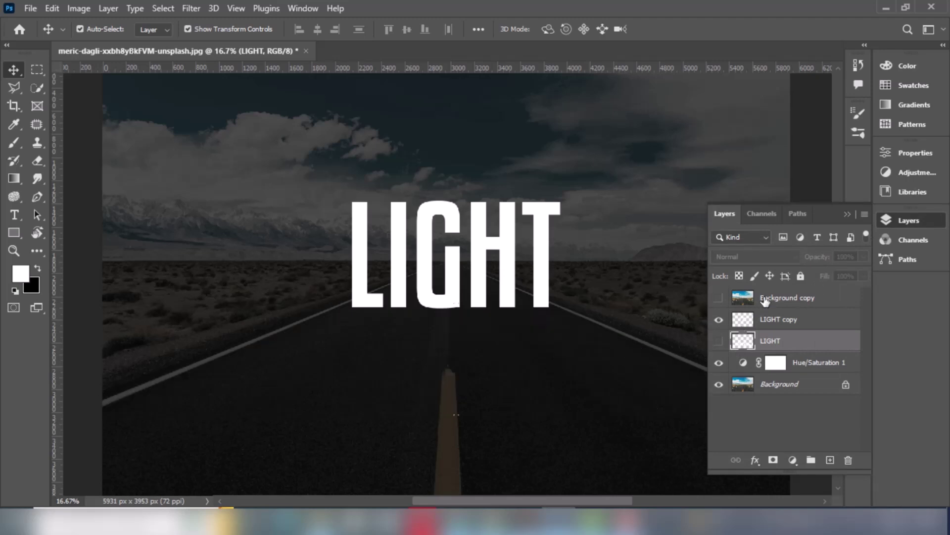
pyautogui.click(719, 298)
pyautogui.click(764, 300)
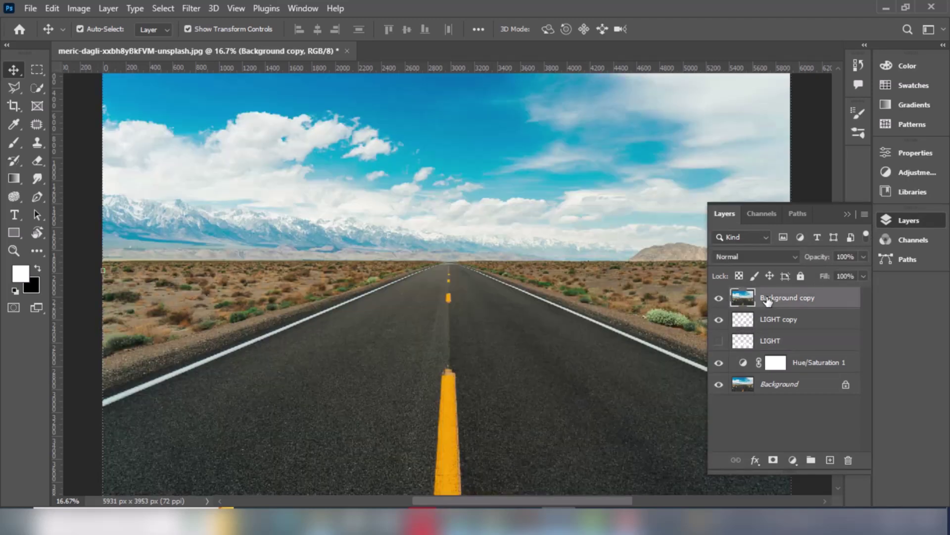
# Clip the Background copy photo into the LIGHT copy letters.
pyautogui.rightClick(767, 300)
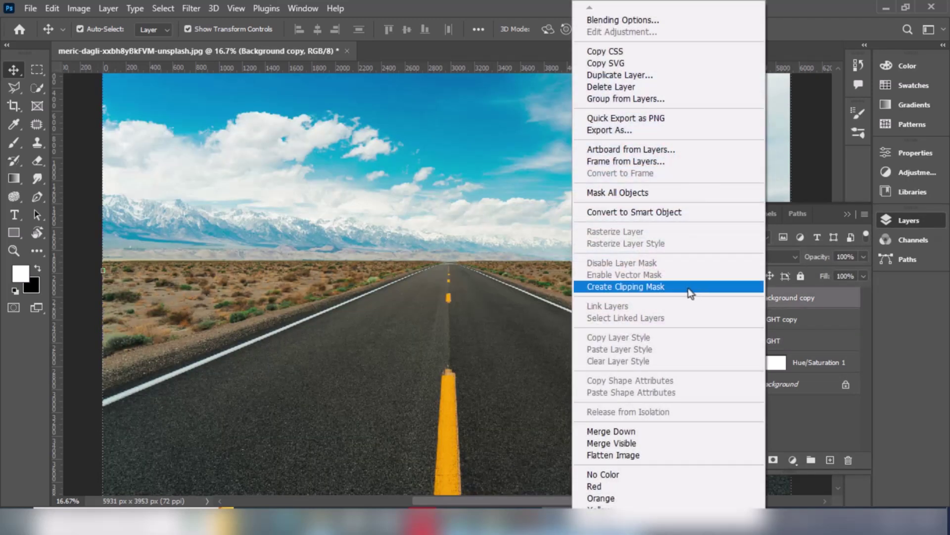
pyautogui.click(688, 287)
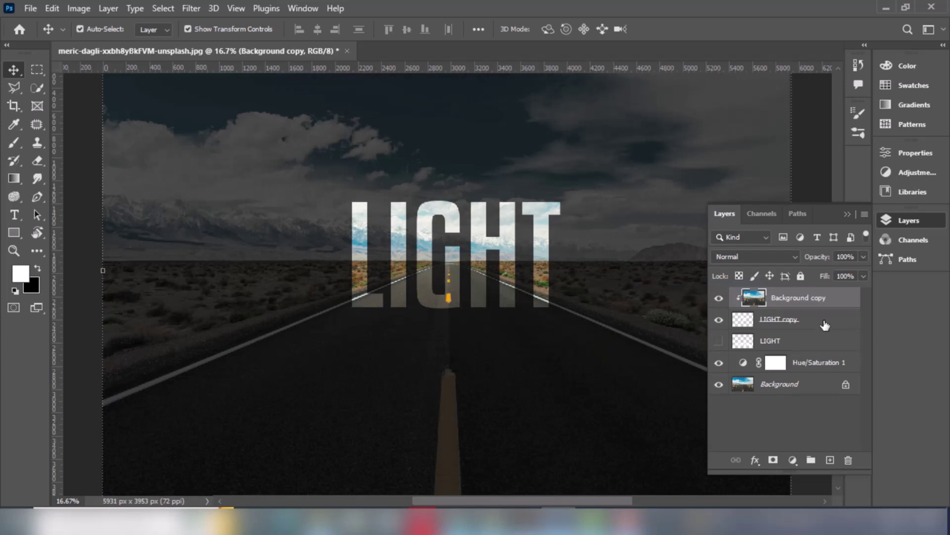
pyautogui.click(811, 325)
pyautogui.rightClick(811, 327)
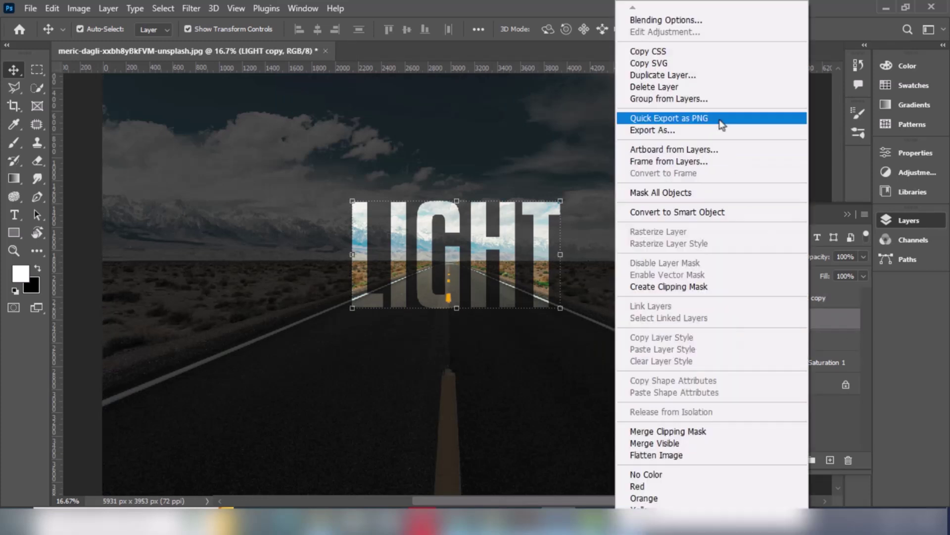
# Give LIGHT copy a 3 px Stroke at 100% opacity with Overprint.
pyautogui.click(685, 21)
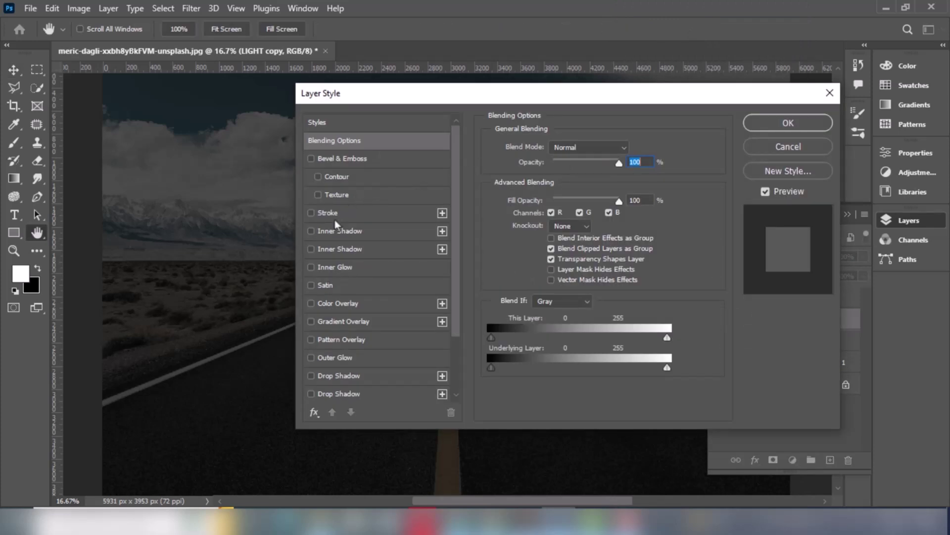
pyautogui.click(331, 213)
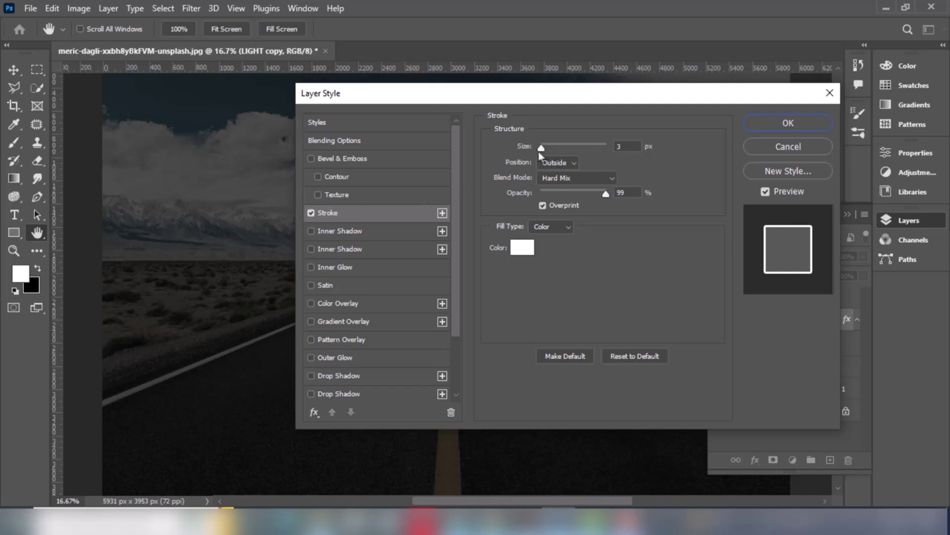
pyautogui.doubleClick(626, 147)
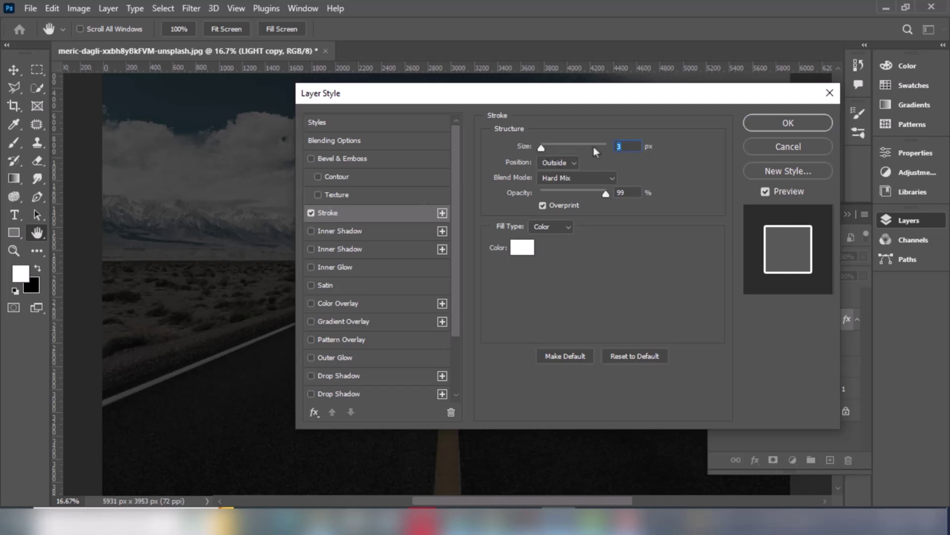
pyautogui.moveTo(607, 197); pyautogui.dragTo(613, 197)
pyautogui.click(543, 205)
# Add an Overlay Inner Glow at 54% opacity, noise 0, size 65.
pyautogui.click(345, 268)
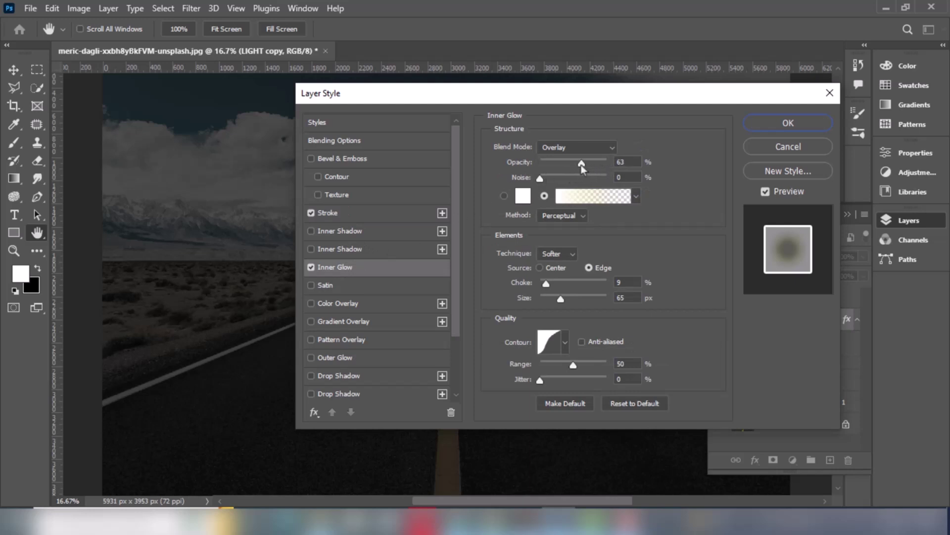
pyautogui.moveTo(580, 164); pyautogui.dragTo(582, 164)
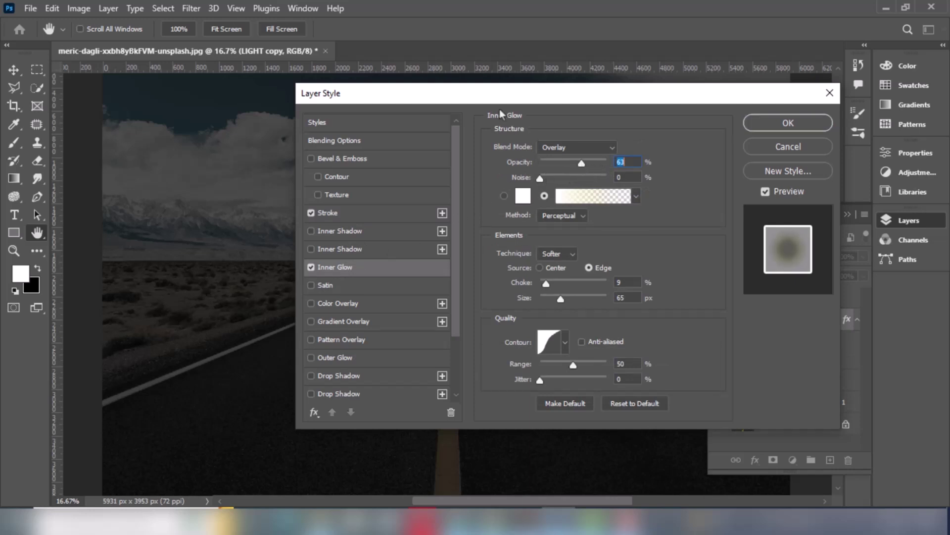
pyautogui.moveTo(490, 99); pyautogui.dragTo(626, 108)
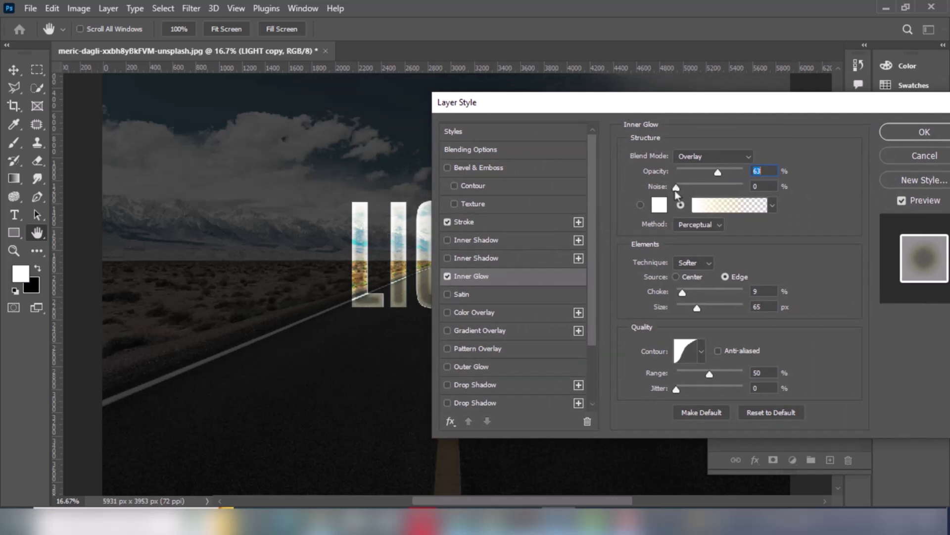
pyautogui.moveTo(676, 191); pyautogui.dragTo(674, 191)
pyautogui.moveTo(714, 175); pyautogui.dragTo(712, 175)
pyautogui.moveTo(698, 308); pyautogui.dragTo(698, 311)
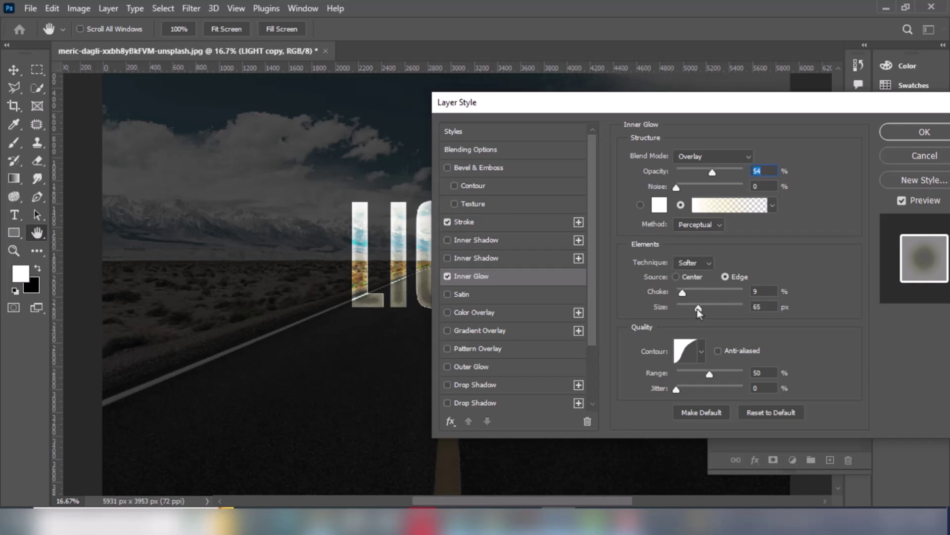
pyautogui.click(698, 309)
# Add an Overlay Outer Glow with opacity 100, noise 7, size 68, and apply the styles.
pyautogui.click(484, 365)
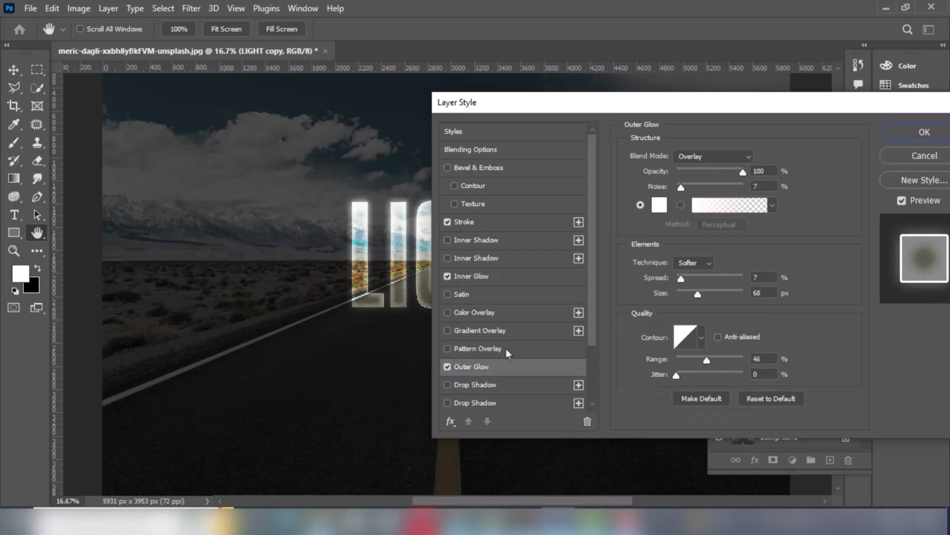
pyautogui.doubleClick(759, 170)
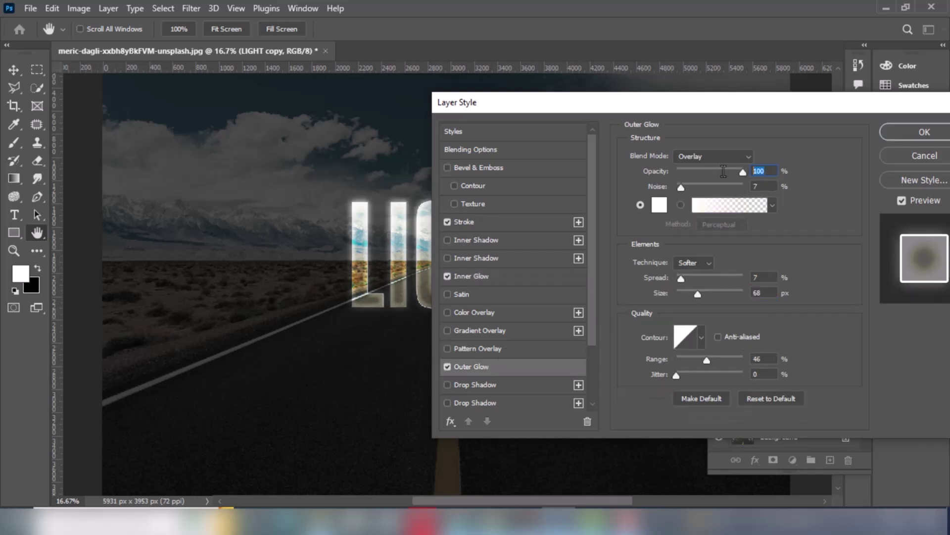
pyautogui.write('100')
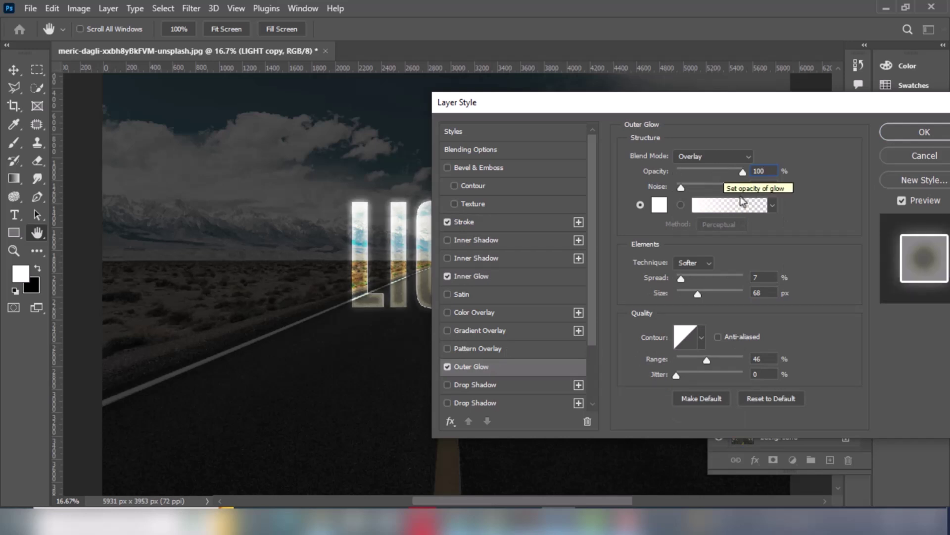
pyautogui.doubleClick(760, 186)
pyautogui.write('7')
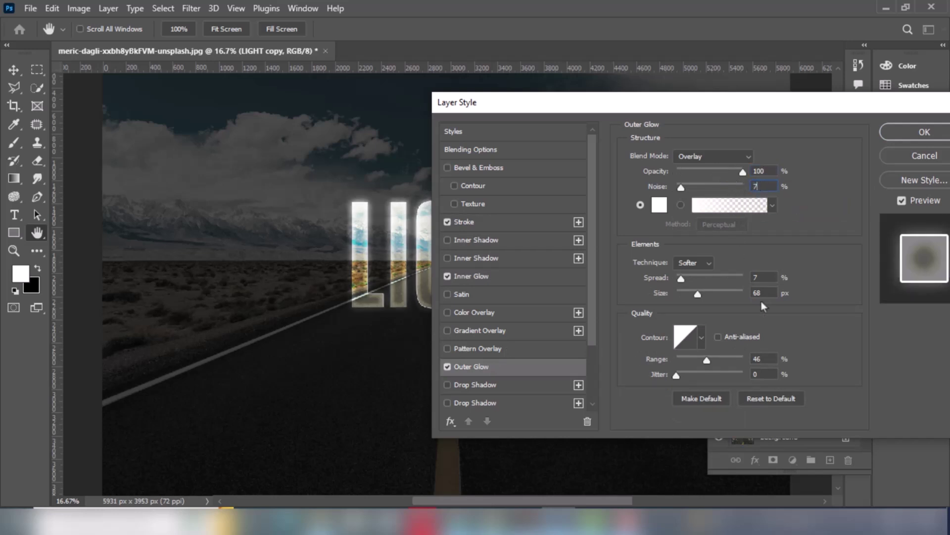
pyautogui.click(699, 155)
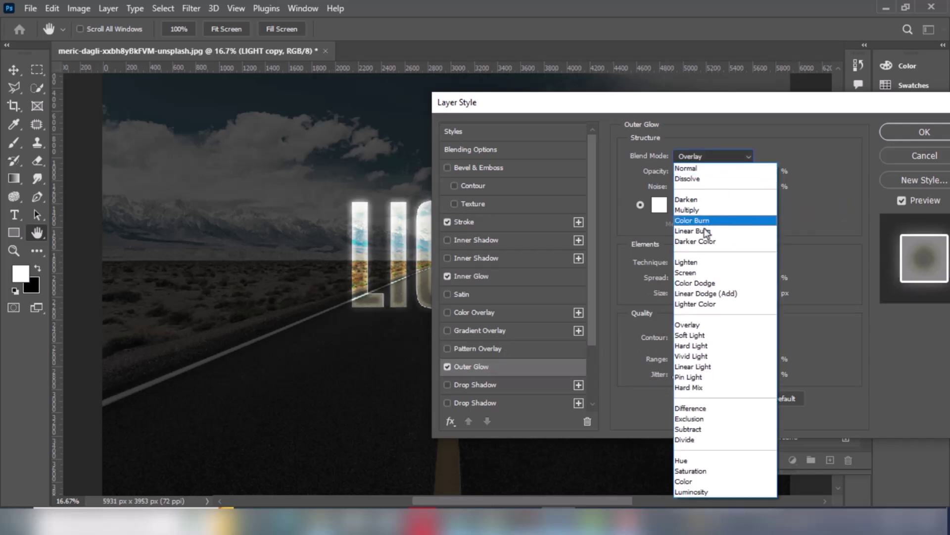
pyautogui.click(703, 325)
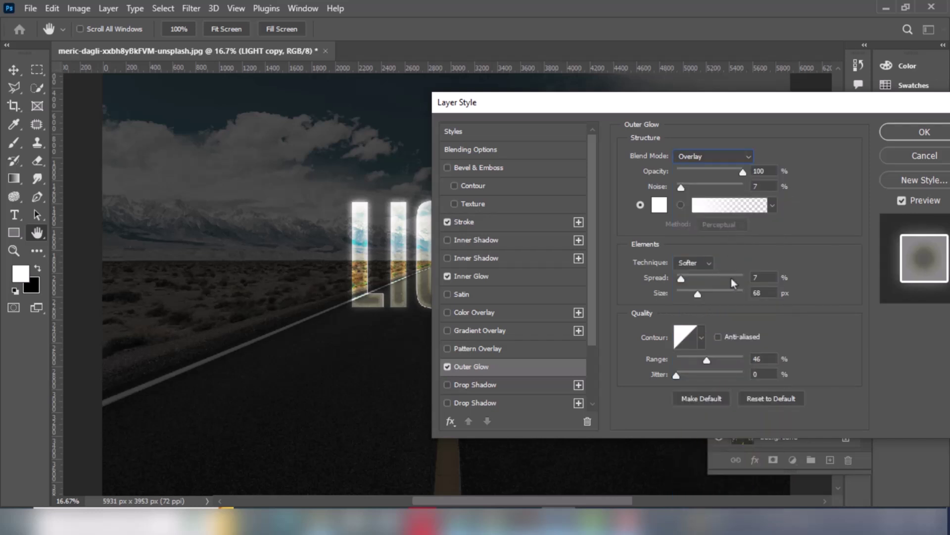
pyautogui.click(771, 293)
pyautogui.write('68')
pyautogui.moveTo(781, 111); pyautogui.dragTo(709, 102)
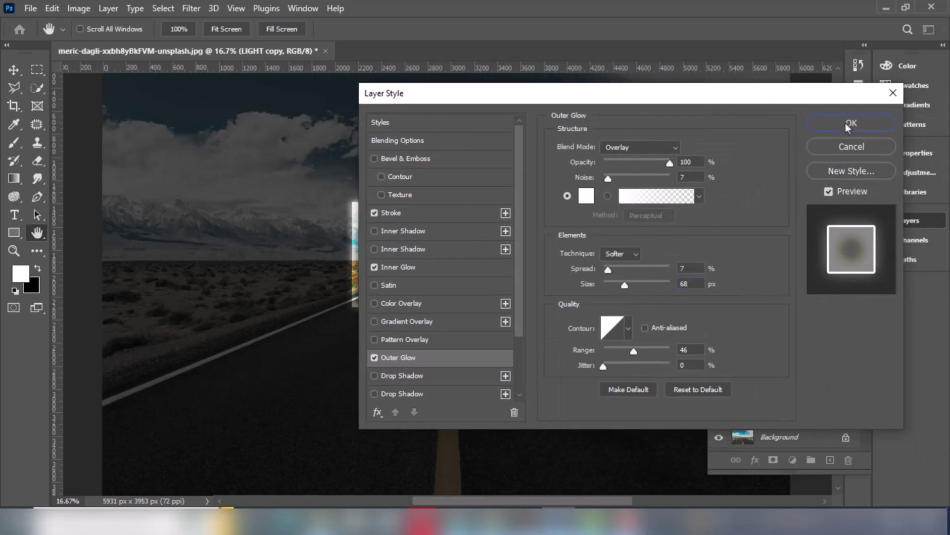
pyautogui.click(847, 124)
# With the Move tool active, show and select the flipped LIGHT layer again.
pyautogui.press('v')
pyautogui.click(719, 393)
pyautogui.click(774, 394)
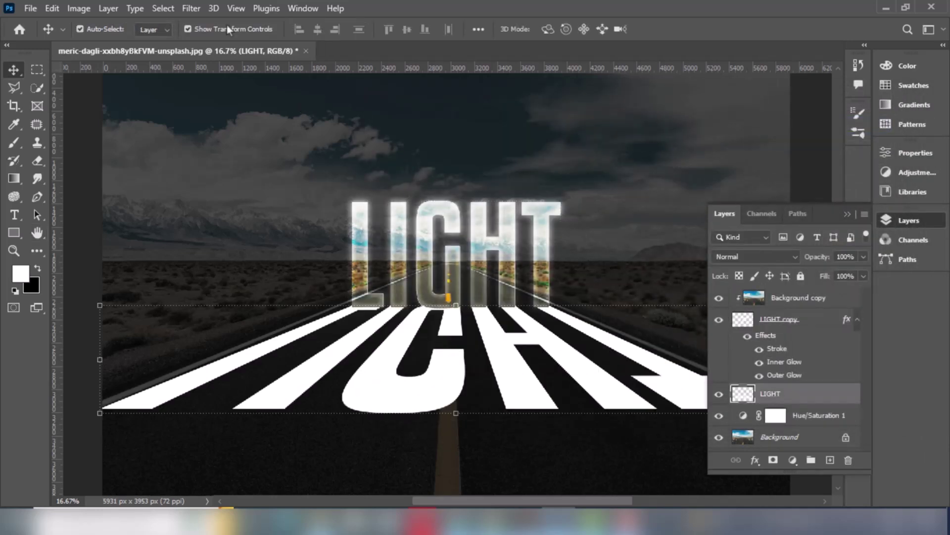
# Apply a Gaussian Blur with a 4.3 pixel radius to the flipped LIGHT reflection.
pyautogui.click(189, 8)
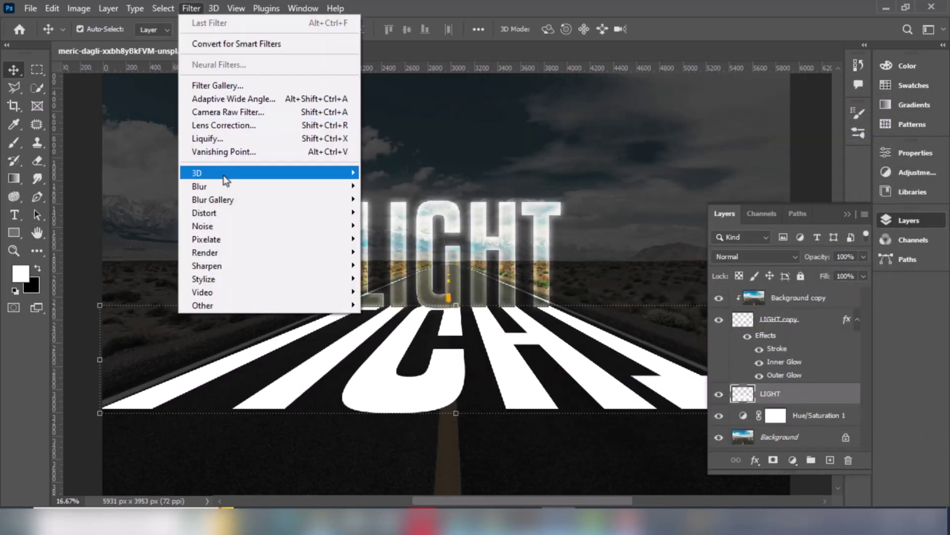
pyautogui.moveTo(341, 187)
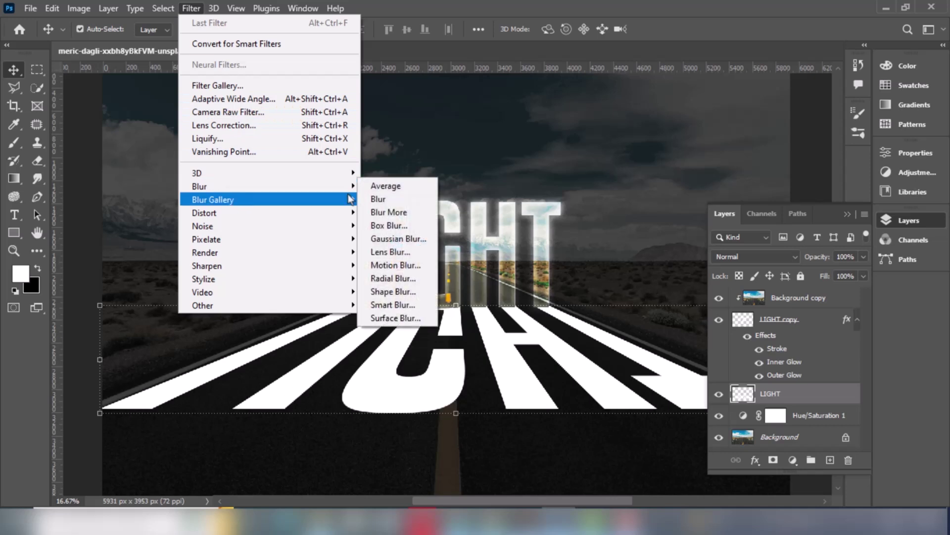
pyautogui.click(386, 240)
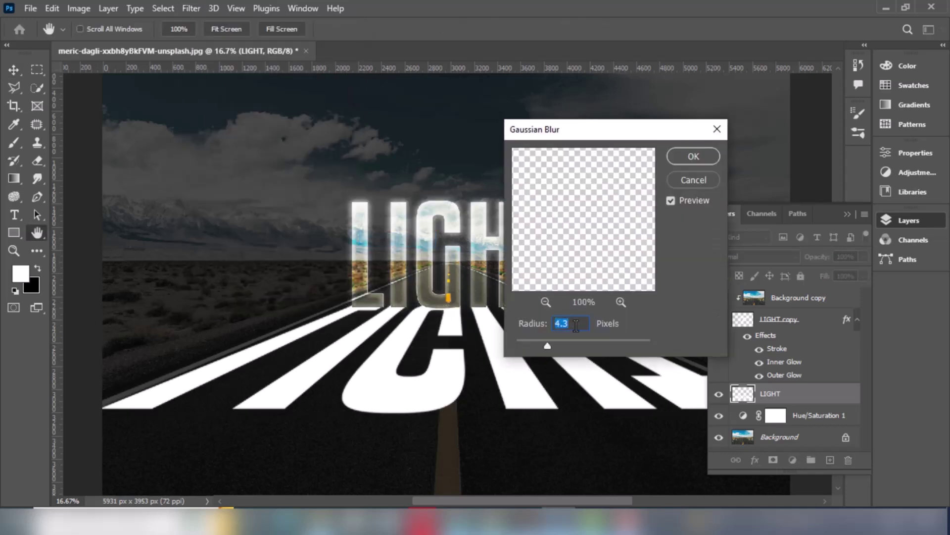
pyautogui.click(575, 324)
pyautogui.click(676, 158)
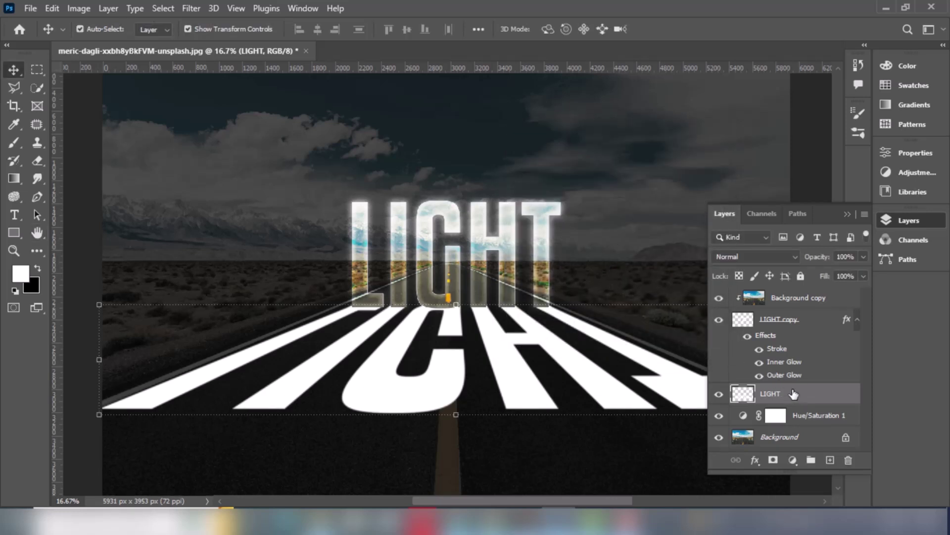
# Split the LIGHT layer's Underlying Layer black slider to 4/47 so the asphalt shows through.
pyautogui.doubleClick(776, 391)
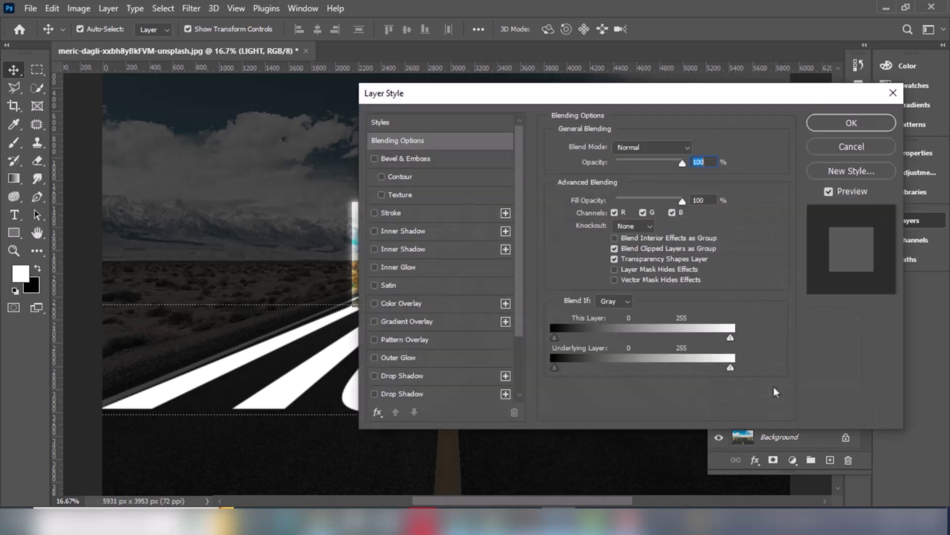
pyautogui.moveTo(559, 369); pyautogui.dragTo(589, 367)
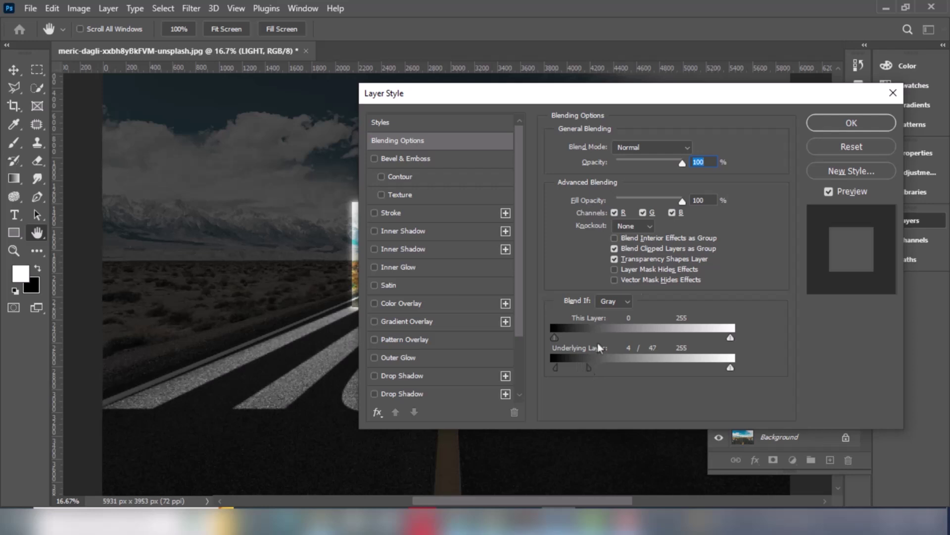
pyautogui.click(831, 126)
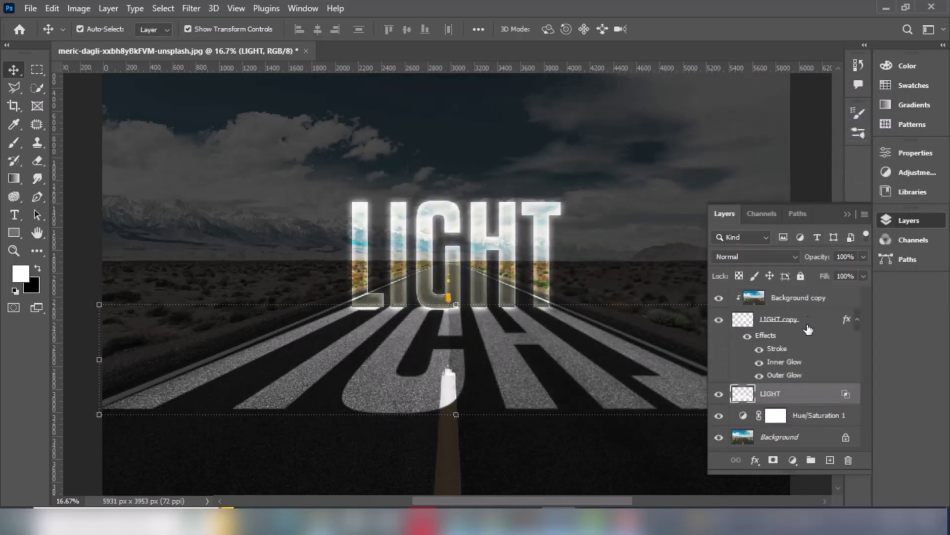
# Add a mask to LIGHT and fill it with a black-to-white gradient dragged upward from the road's bottom.
pyautogui.click(773, 460)
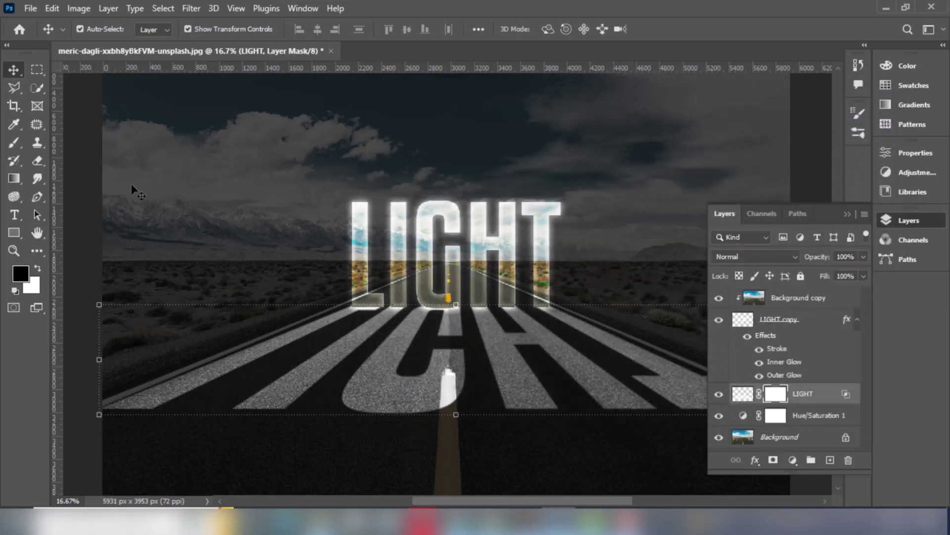
pyautogui.click(14, 178)
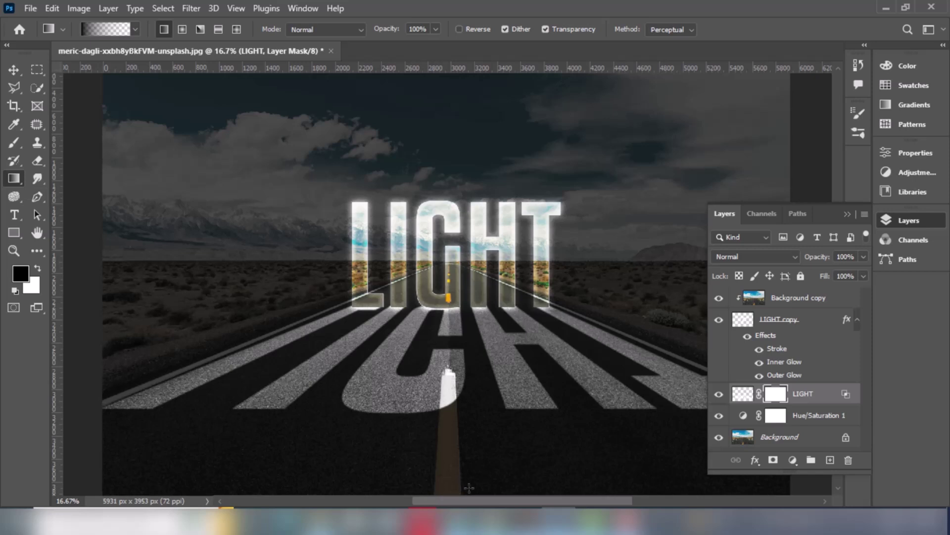
pyautogui.moveTo(473, 451); pyautogui.dragTo(466, 245)
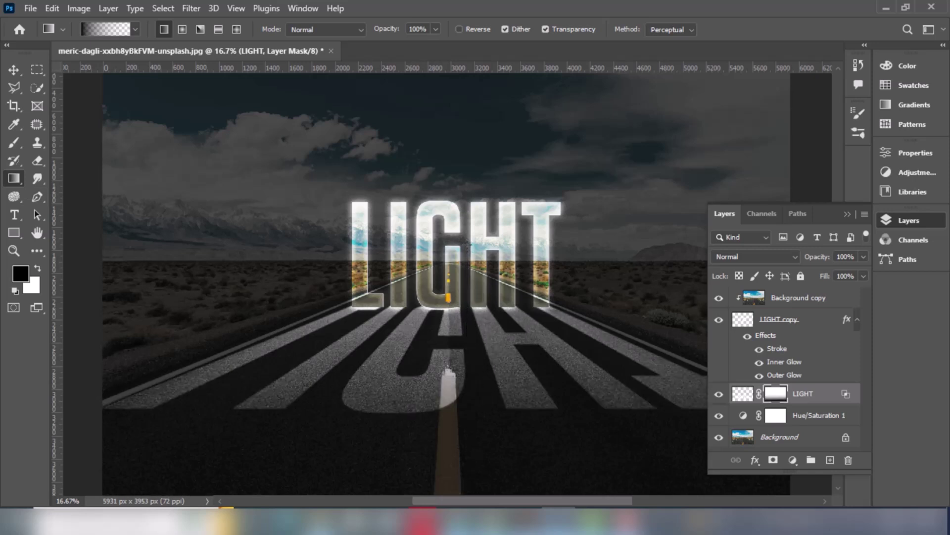